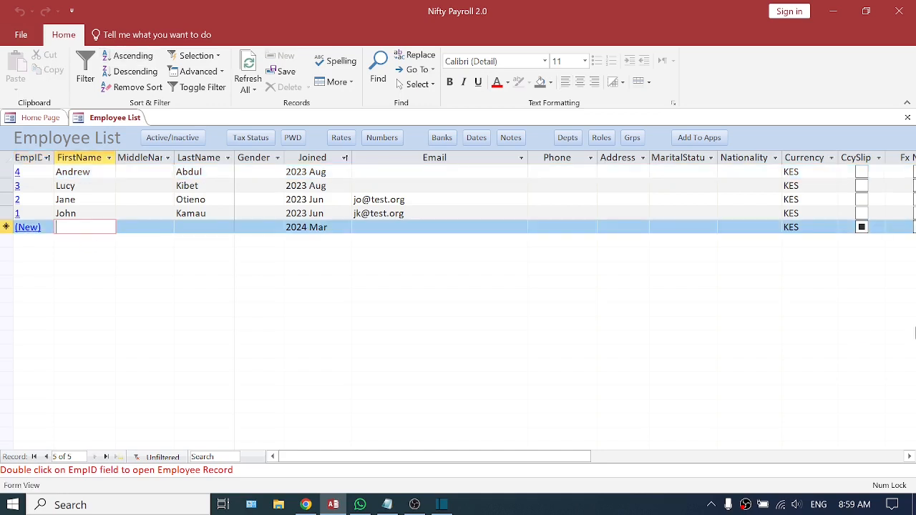
Add a new employee to the Employee List by filling in the first, middle and last names.
text(Mary)
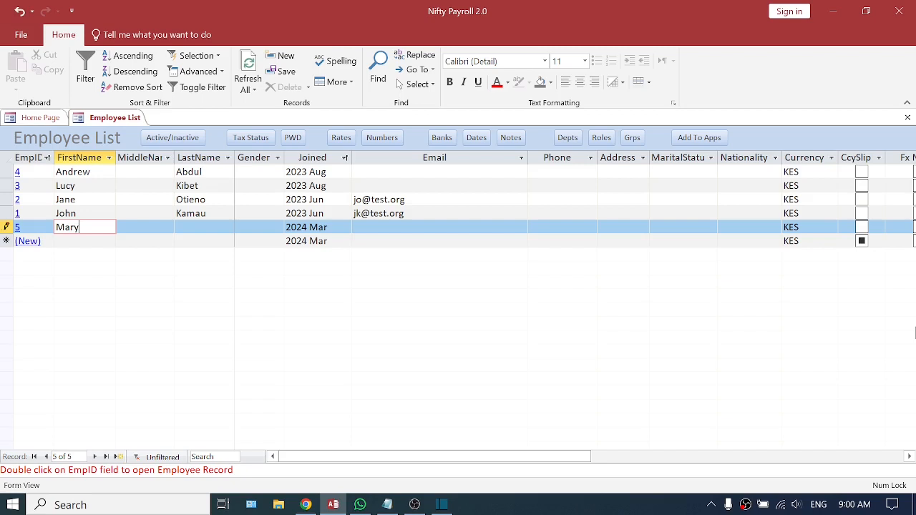
key(Tab)
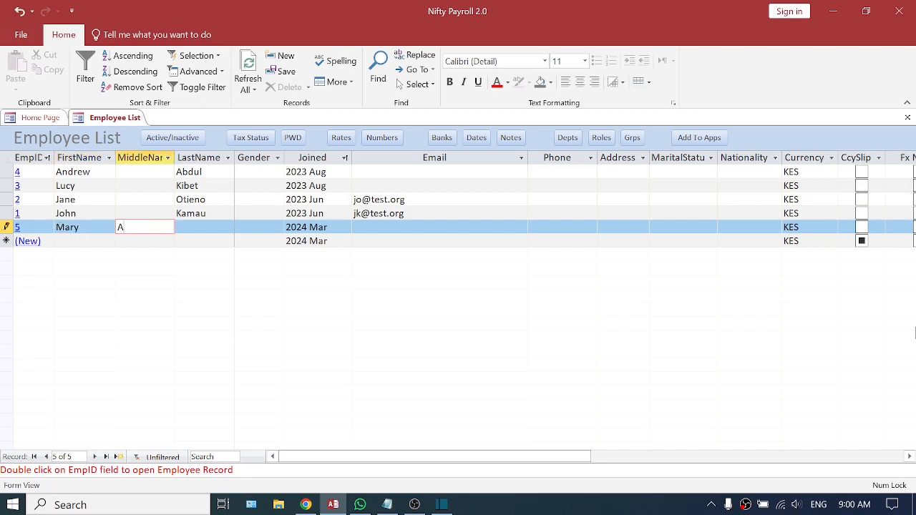
key(Tab)
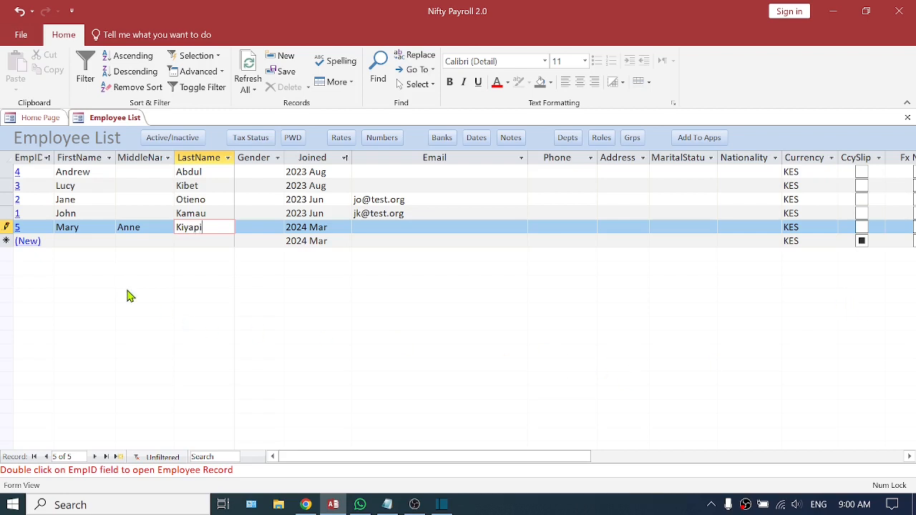
Add a second new employee to the Employee List with only a first and last name, and save the row.
click(75, 243)
text(M)
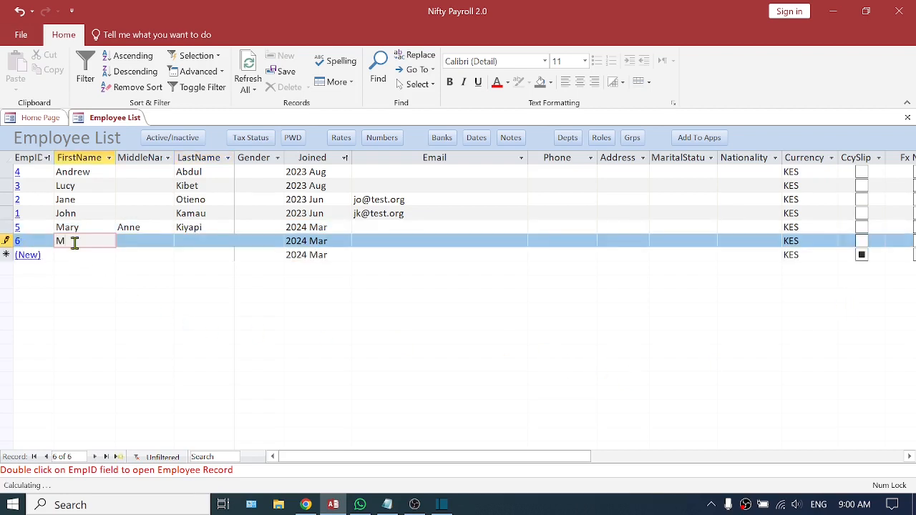
text(ichael)
key(Tab)
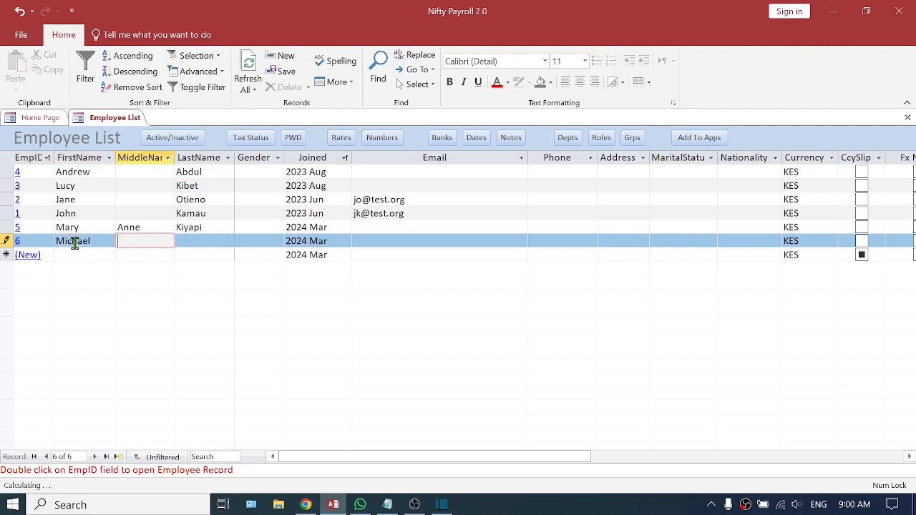
key(Tab)
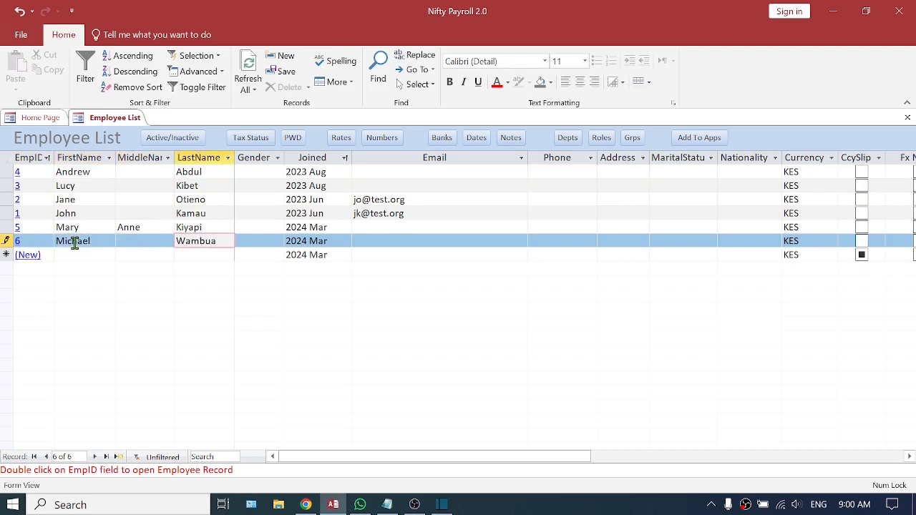
click(185, 257)
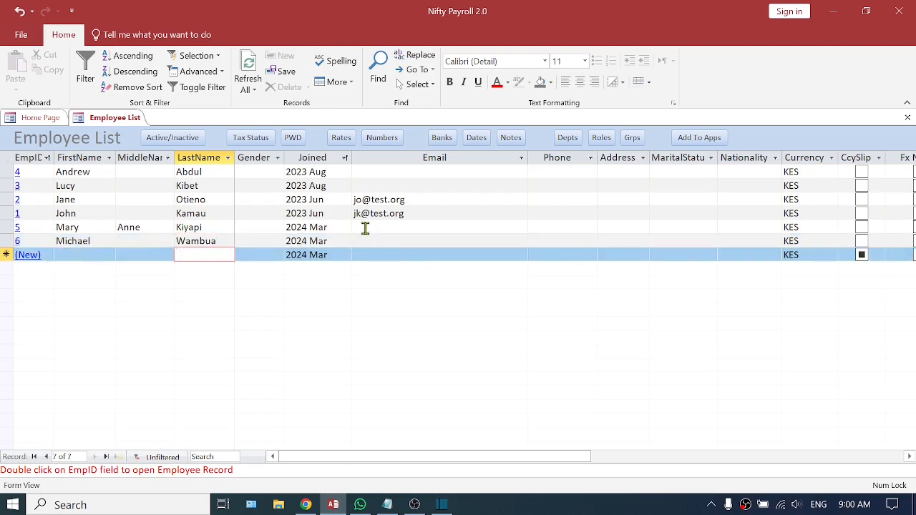
Leave the Employee List and view the record of the new employee with a middle name through Emp Quick Search.
click(365, 228)
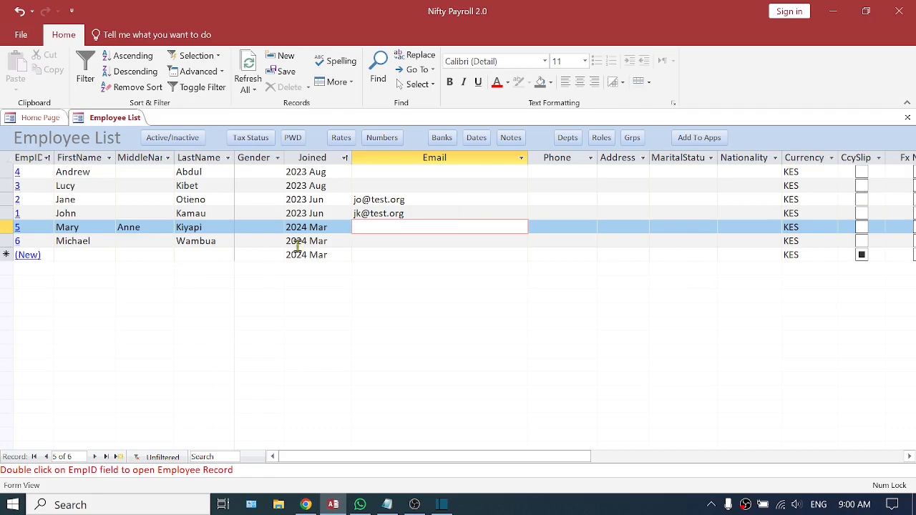
click(907, 118)
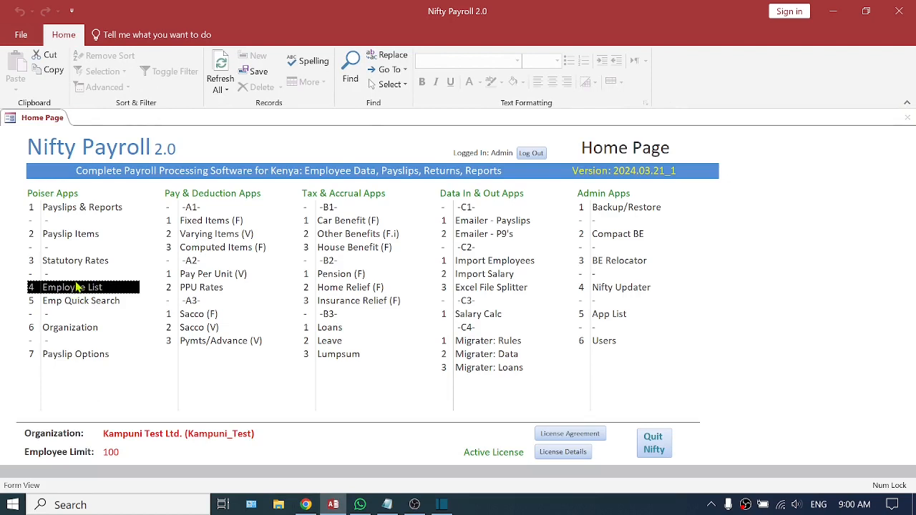
click(74, 304)
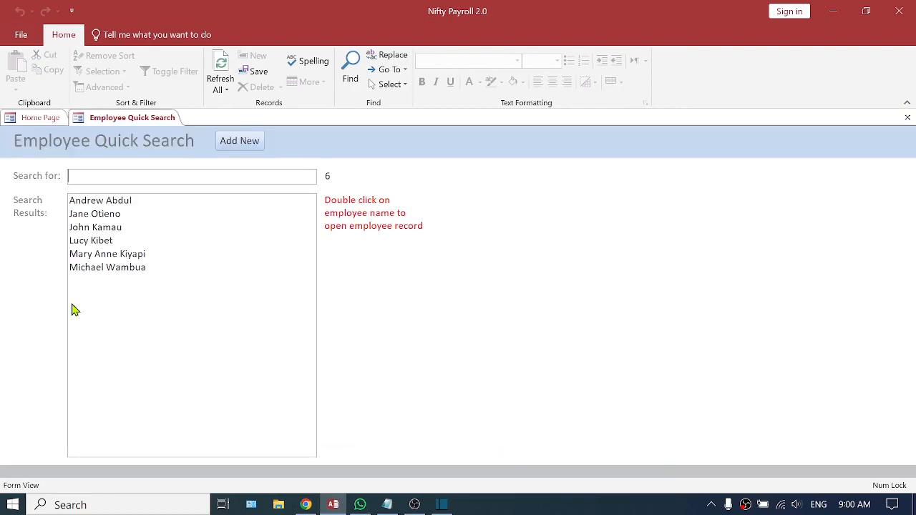
double_click(99, 255)
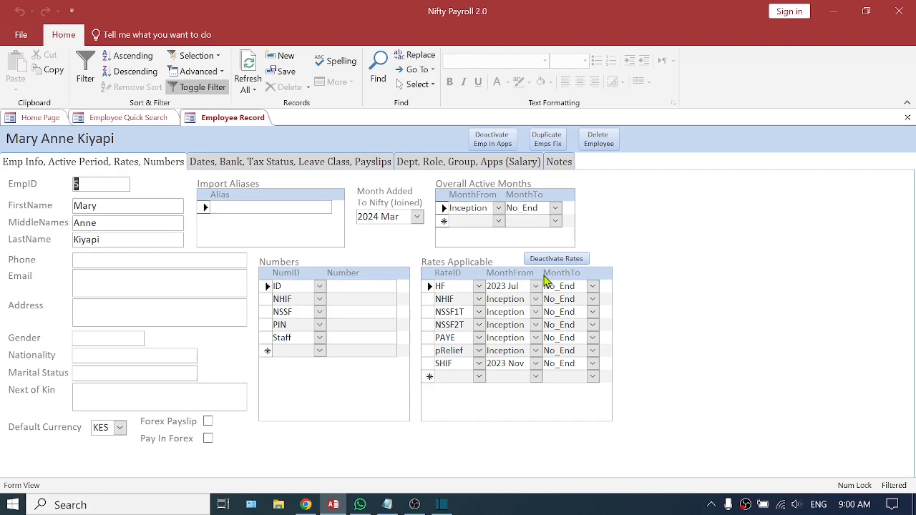
click(907, 118)
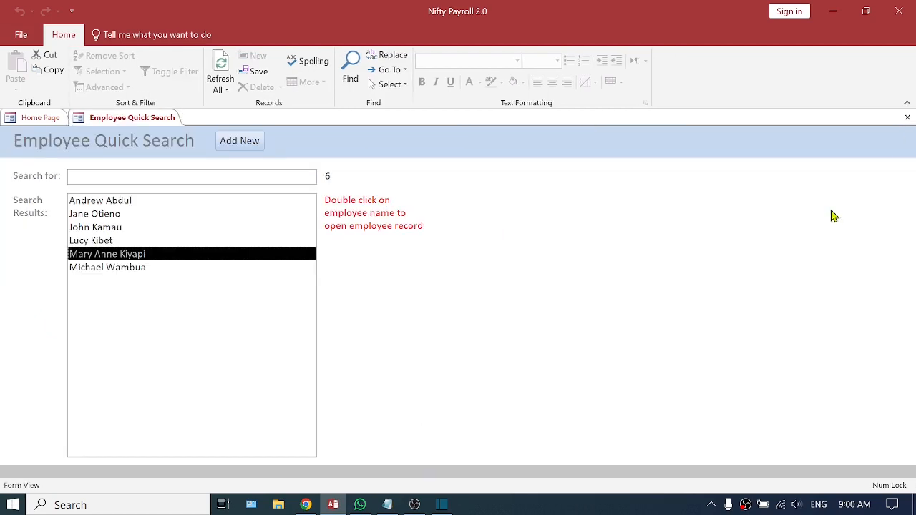
Add another new employee from Employee Quick Search with a first and last name, and close the record.
click(241, 142)
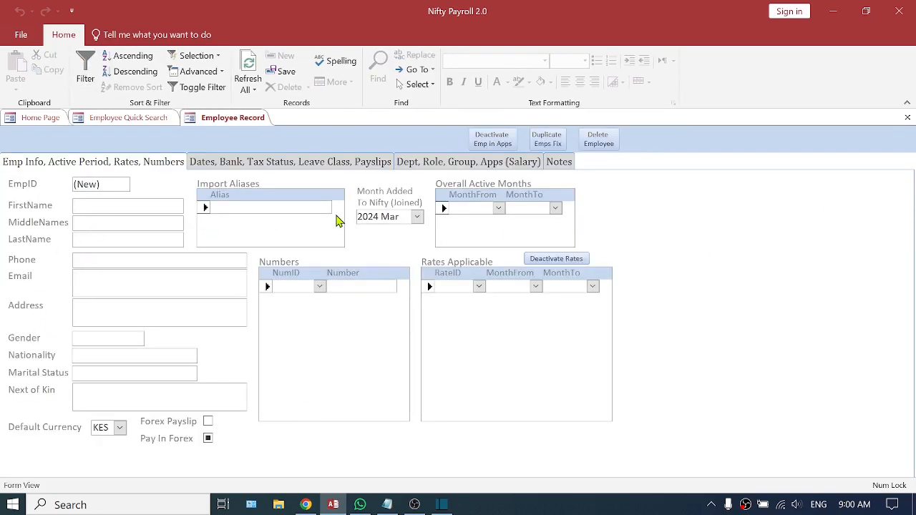
text(Aa)
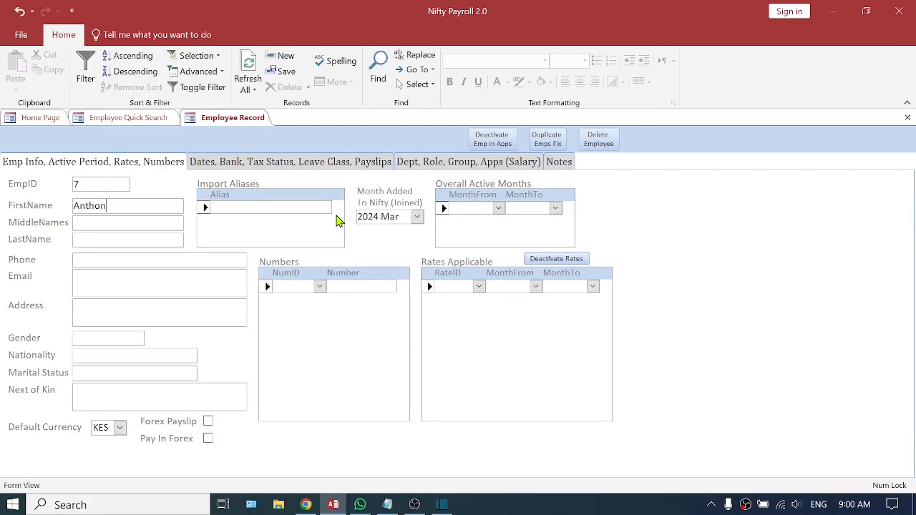
key(Tab)
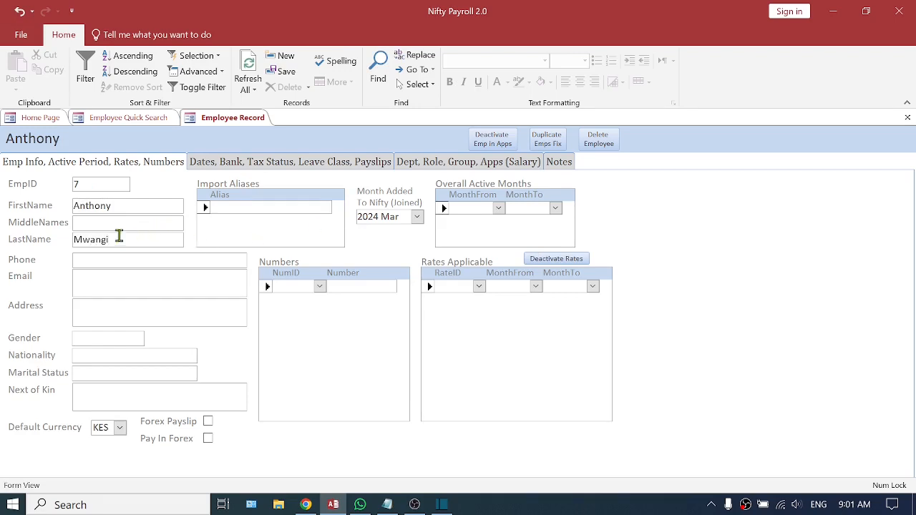
click(106, 260)
click(906, 118)
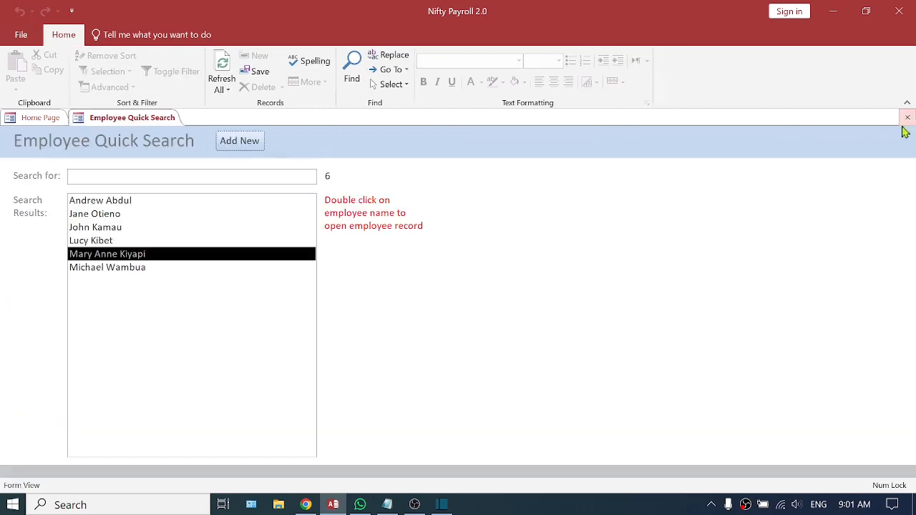
Reload Employee Quick Search, view the record of the employee just added, and return to the Home Page.
click(907, 117)
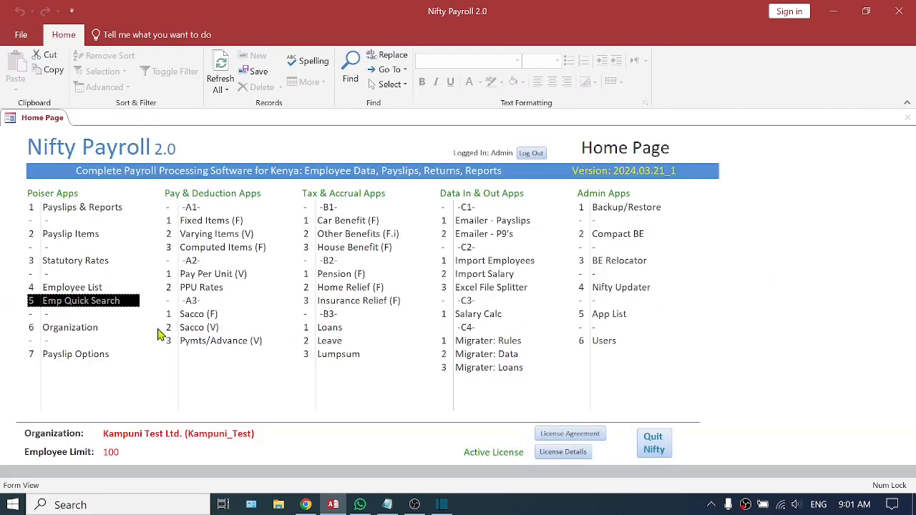
click(112, 304)
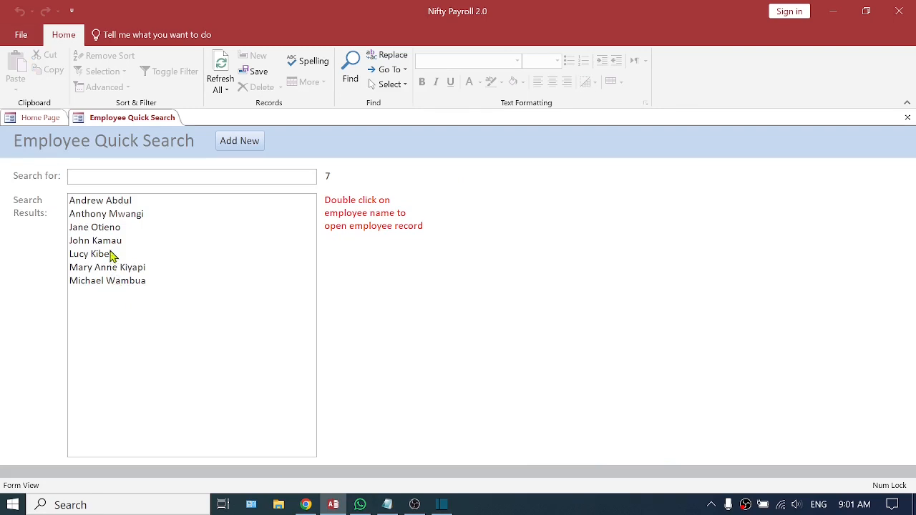
double_click(110, 215)
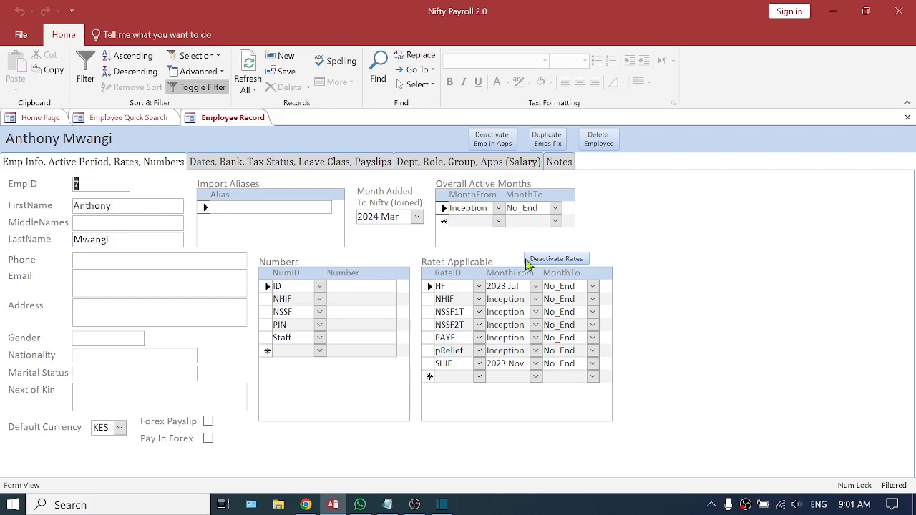
click(907, 119)
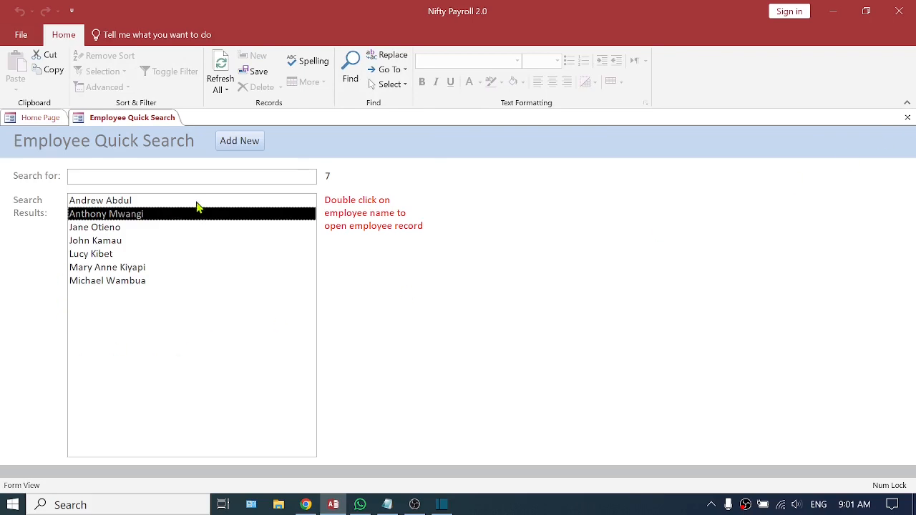
click(907, 117)
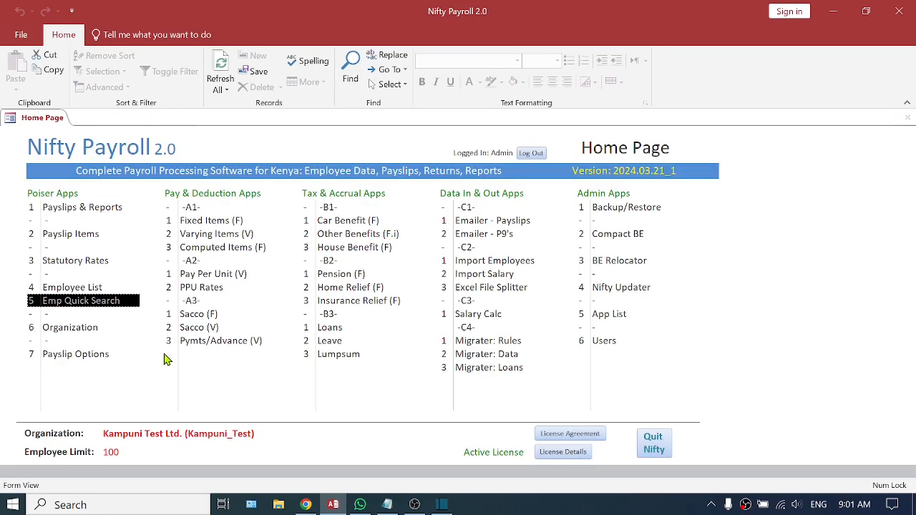
View the record of the employee with a middle name from the Employee List, and return to the Home Page.
click(72, 293)
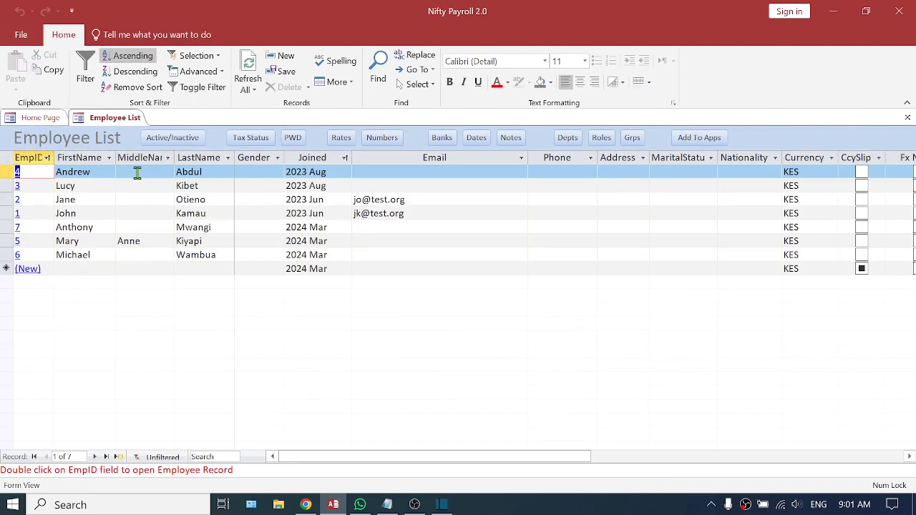
double_click(31, 244)
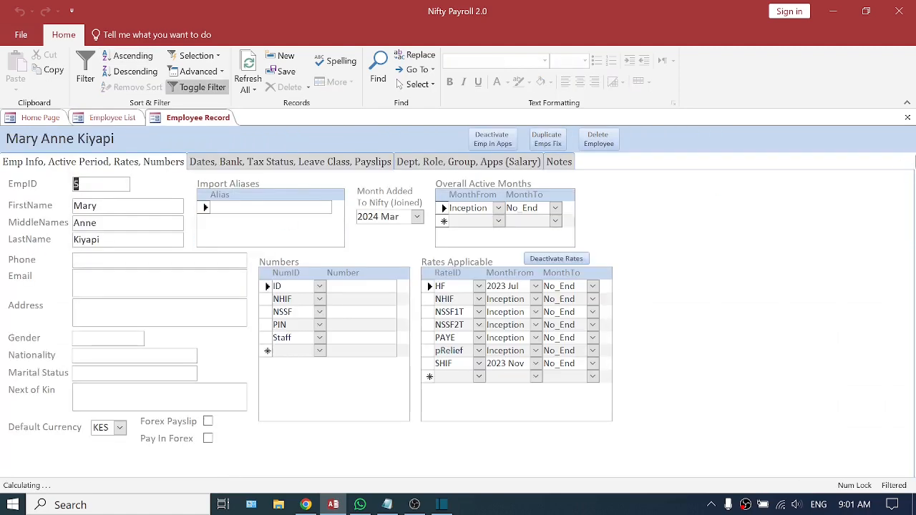
click(907, 119)
click(908, 118)
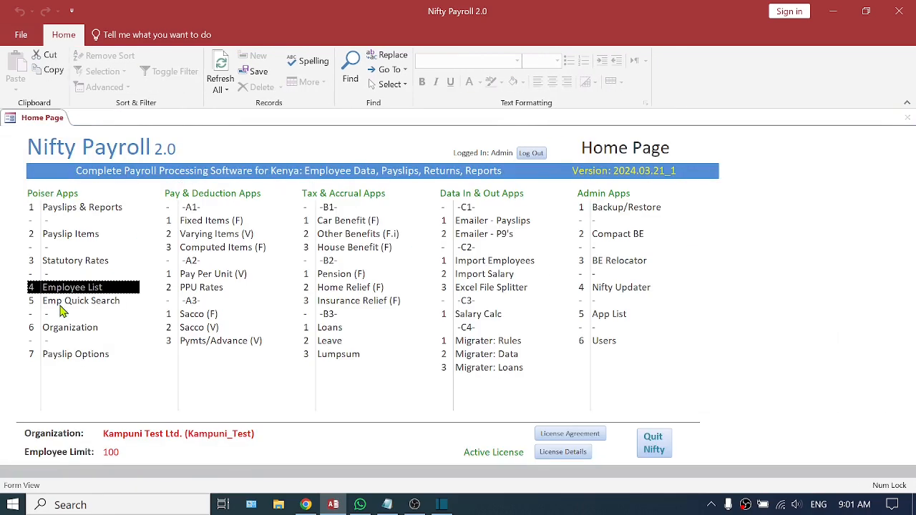
Enter the ID number and tax PIN in the record of the employee with a middle name, and close it.
click(73, 301)
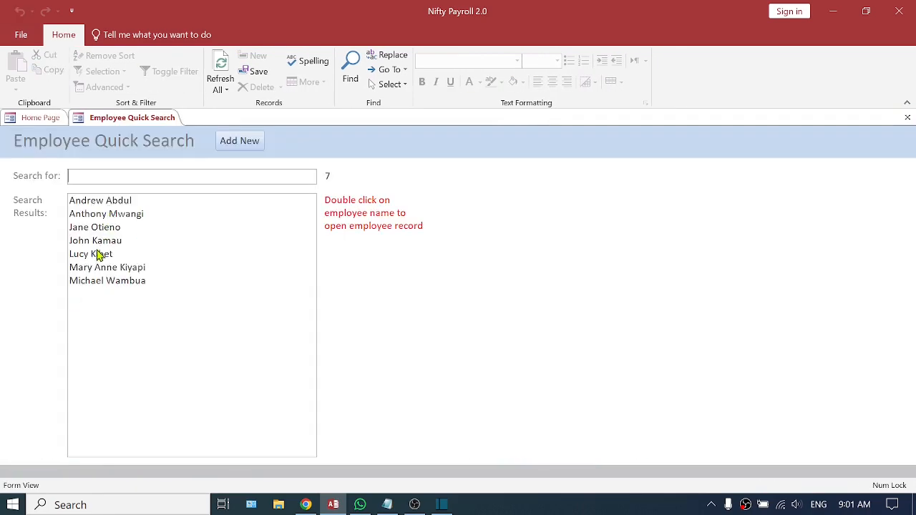
double_click(96, 269)
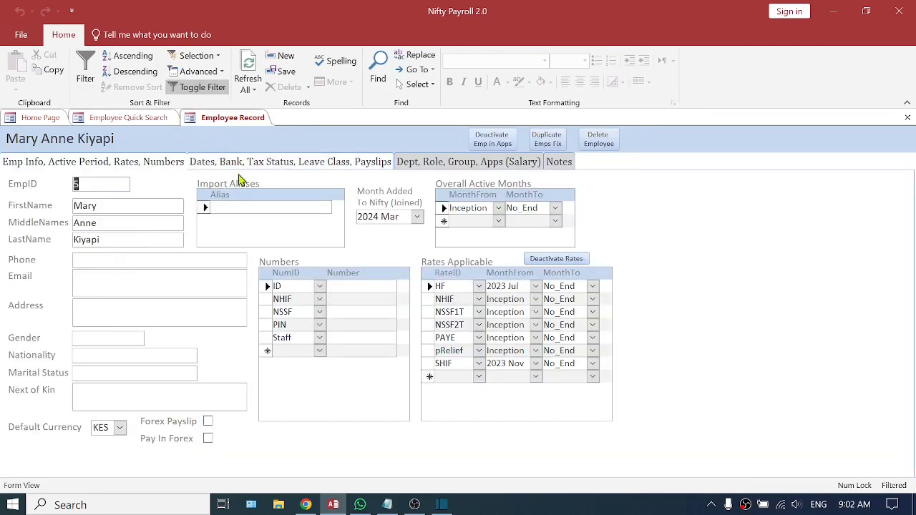
click(93, 281)
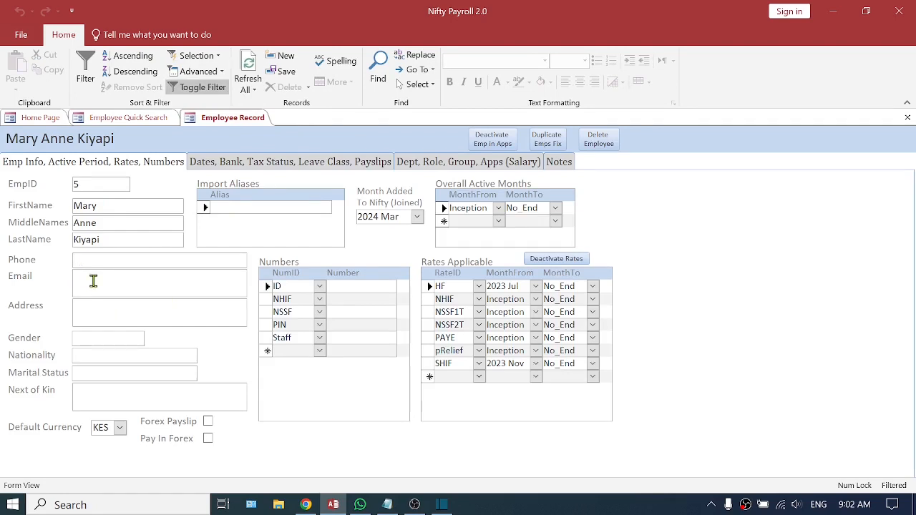
click(344, 287)
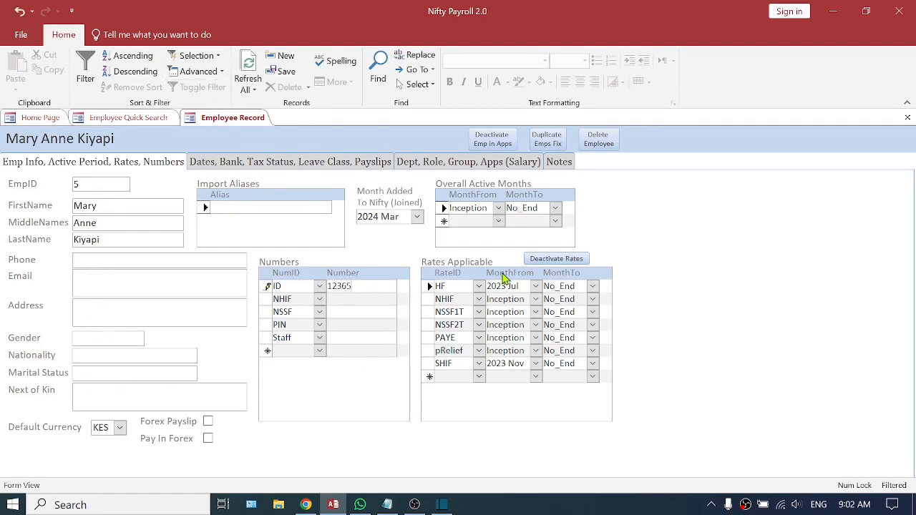
click(382, 298)
click(347, 322)
text(Z)
click(351, 339)
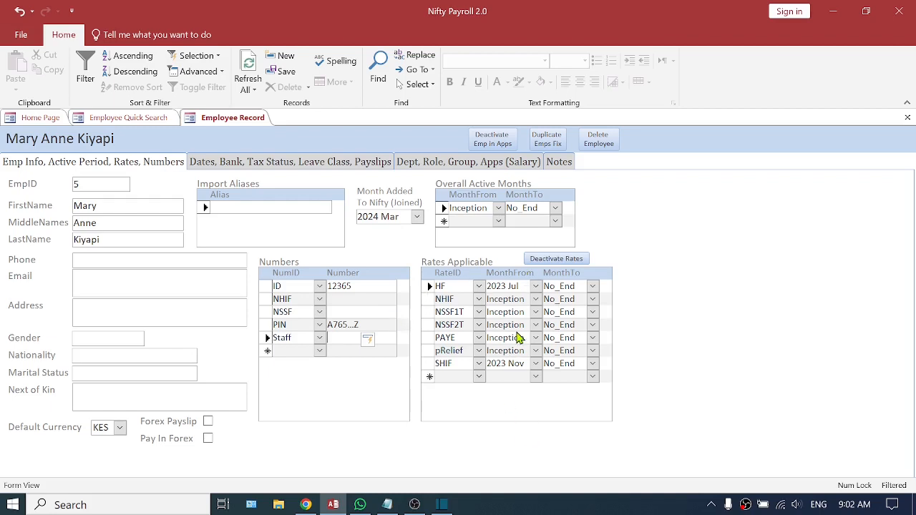
click(907, 118)
click(907, 118)
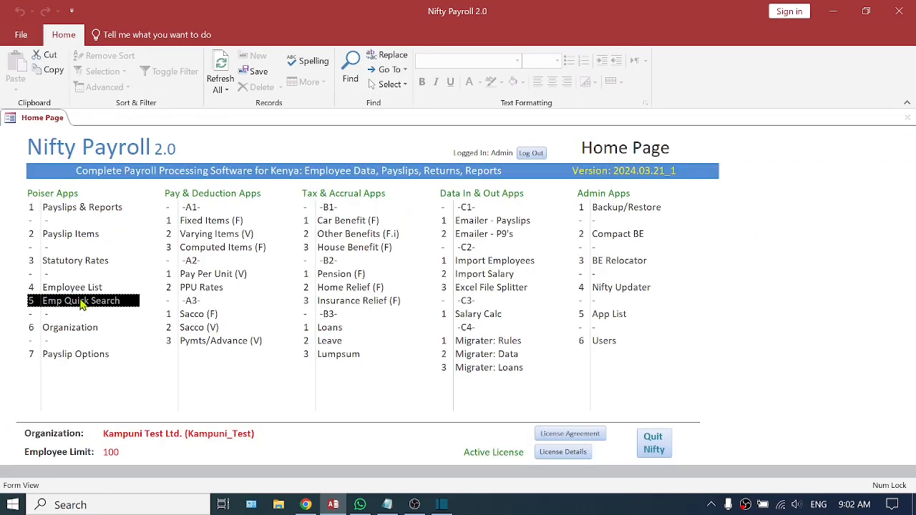
Add a Fixed Items line for the employee with a middle name, using item c1Basic: Basic Pay and amount 100000.
click(204, 221)
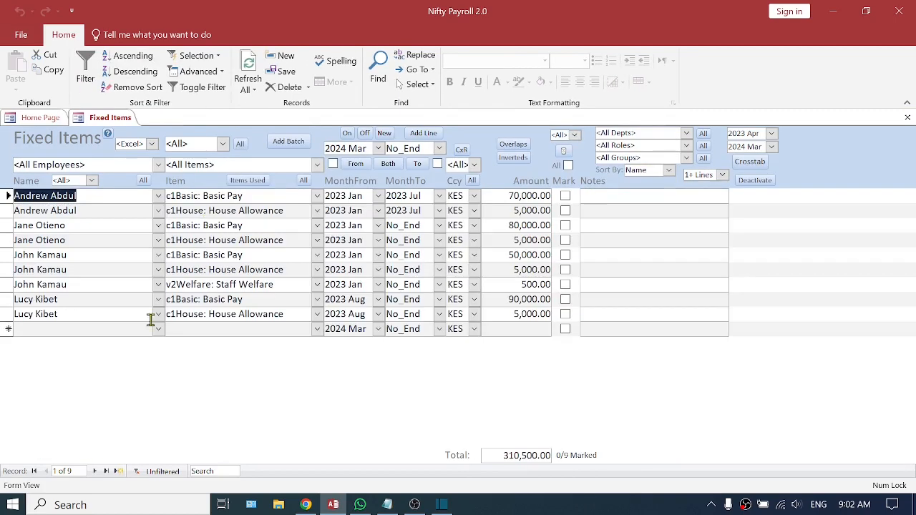
click(44, 332)
click(156, 330)
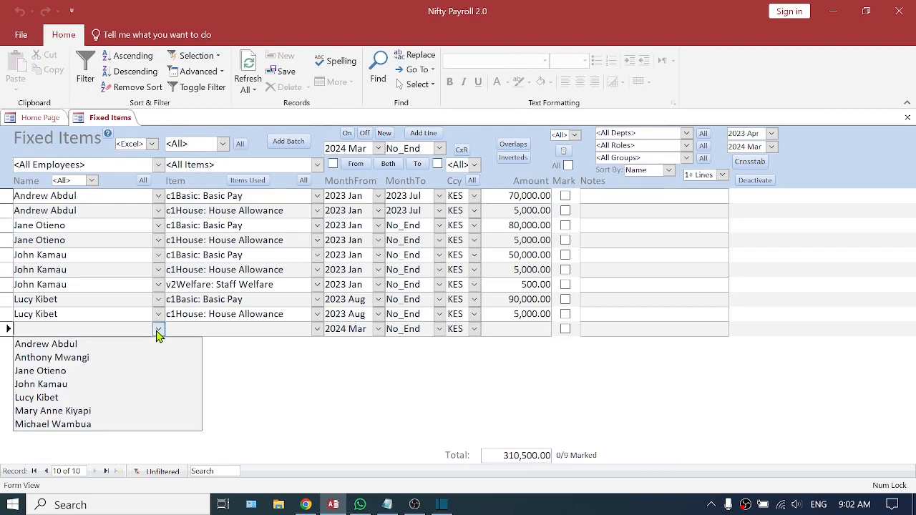
click(89, 417)
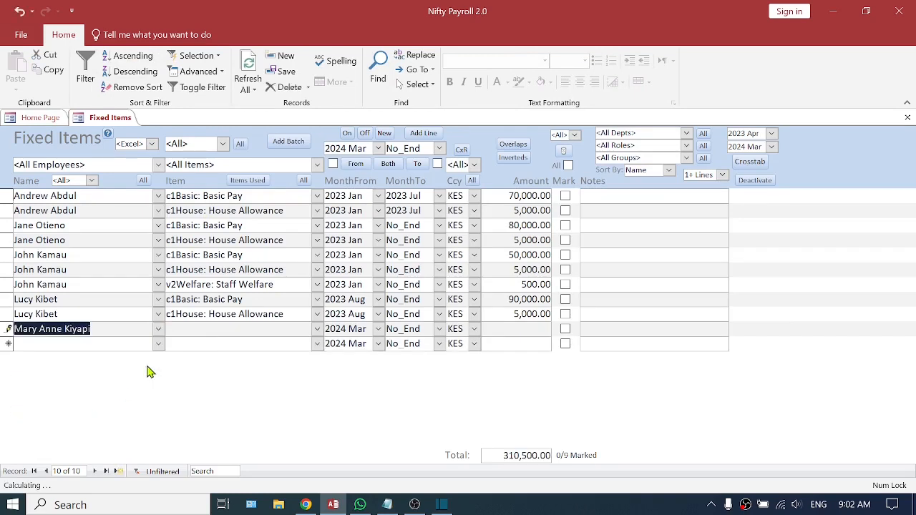
click(185, 329)
text(c1Basic: Basic Pay)
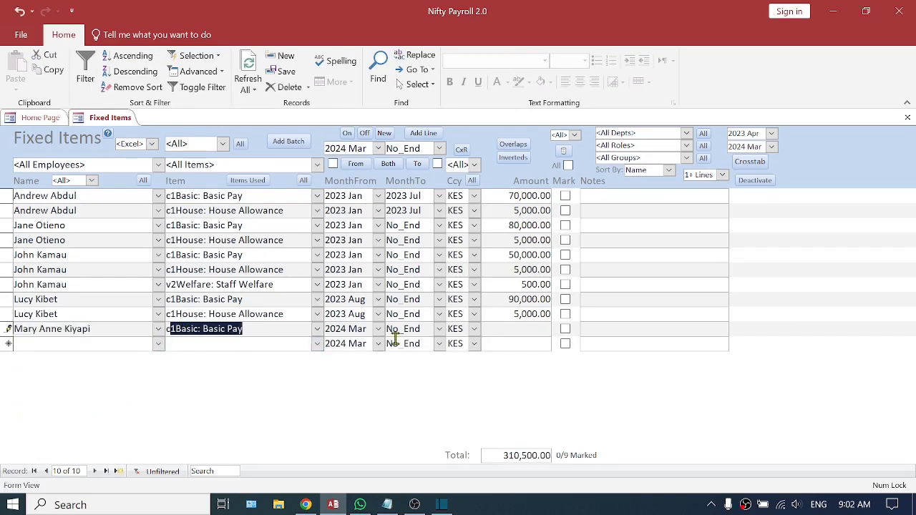
click(502, 328)
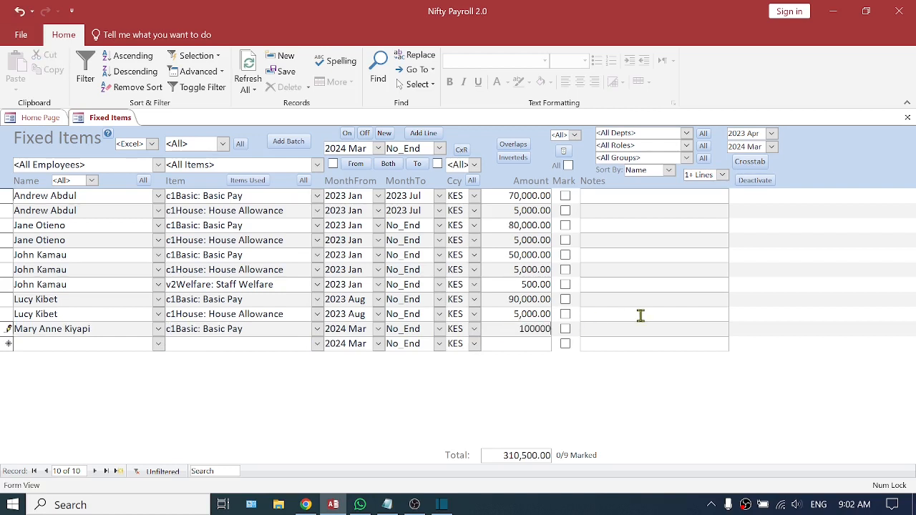
Complete the current line with amount 100000, add a c1Basic: Basic Pay line of 150000 for the other new employee, and close Fixed Items.
text(100000)
click(139, 346)
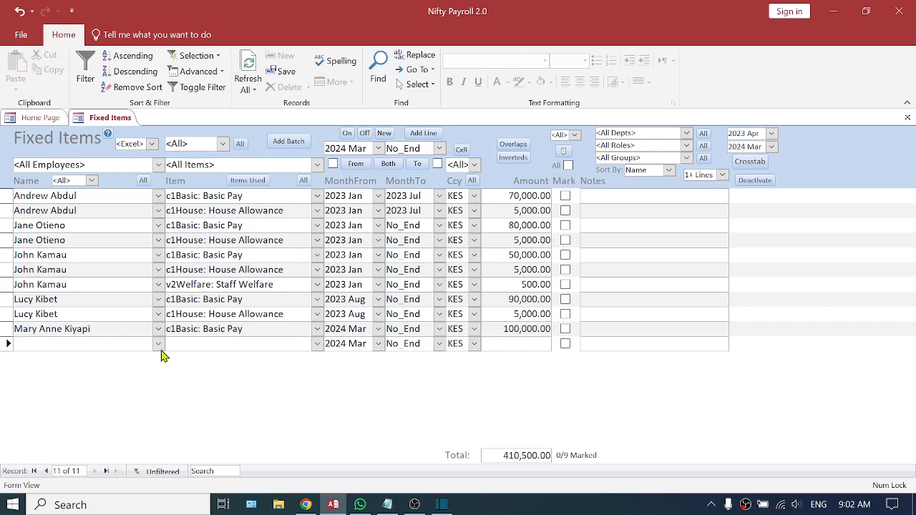
click(159, 344)
click(107, 440)
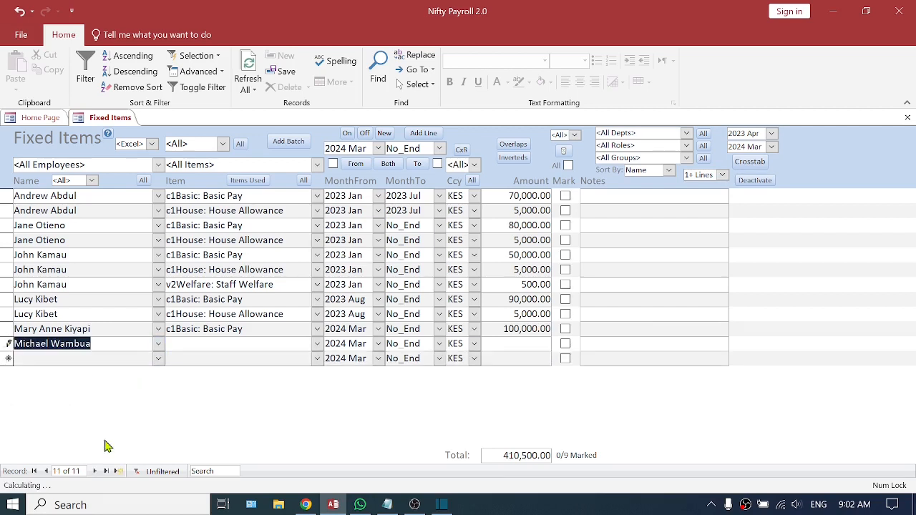
click(190, 343)
text(c1Basic: Basic Pay)
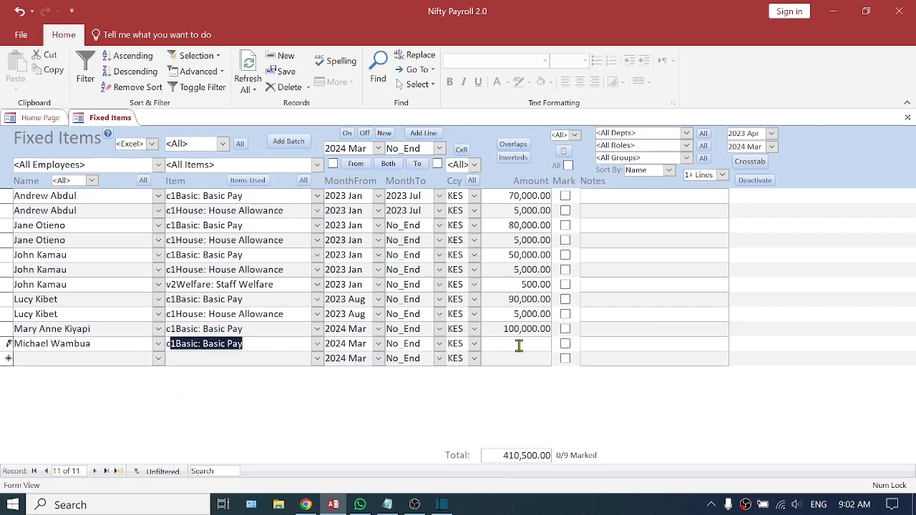
click(519, 346)
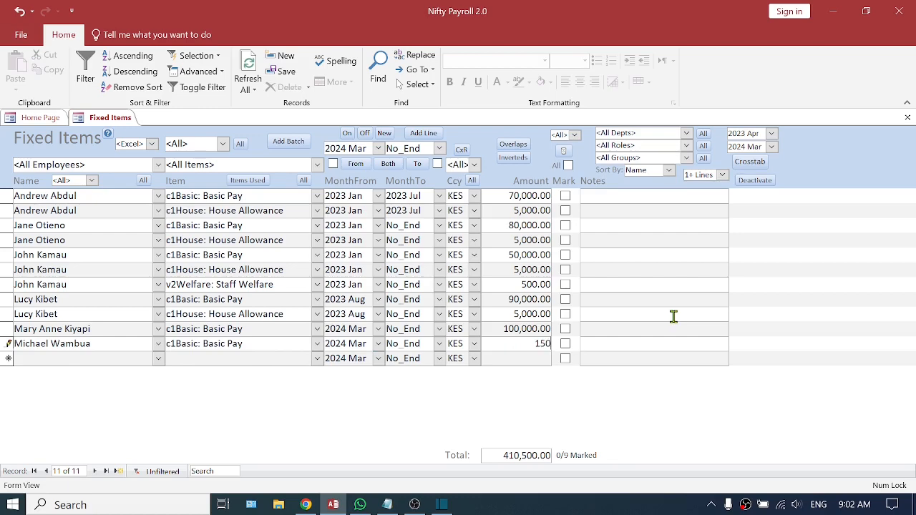
click(517, 357)
click(906, 117)
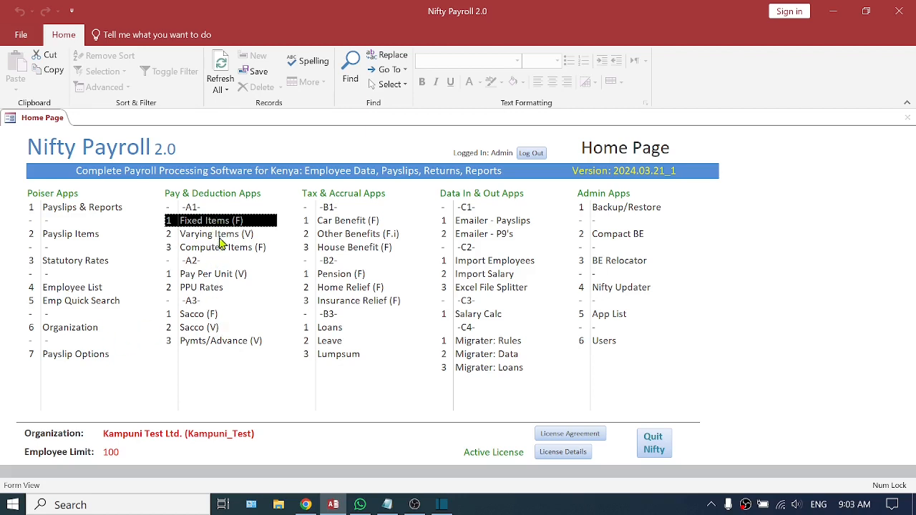
Process the 2024 Mar payslips in Payslips & Reports and check the lines of the two new employees.
double_click(93, 207)
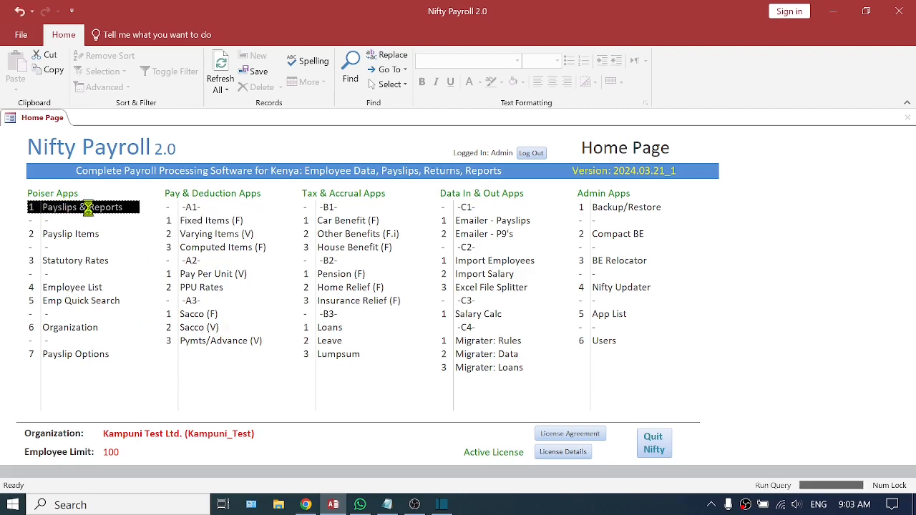
click(348, 143)
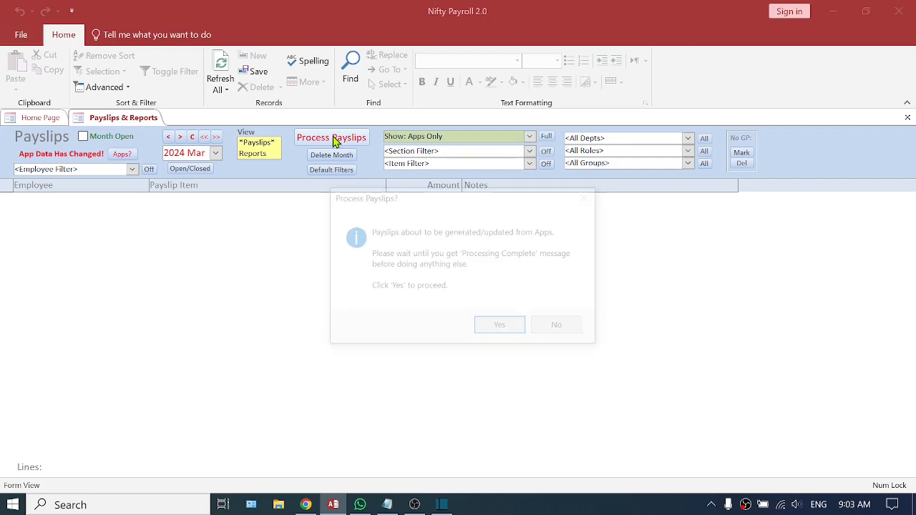
click(493, 327)
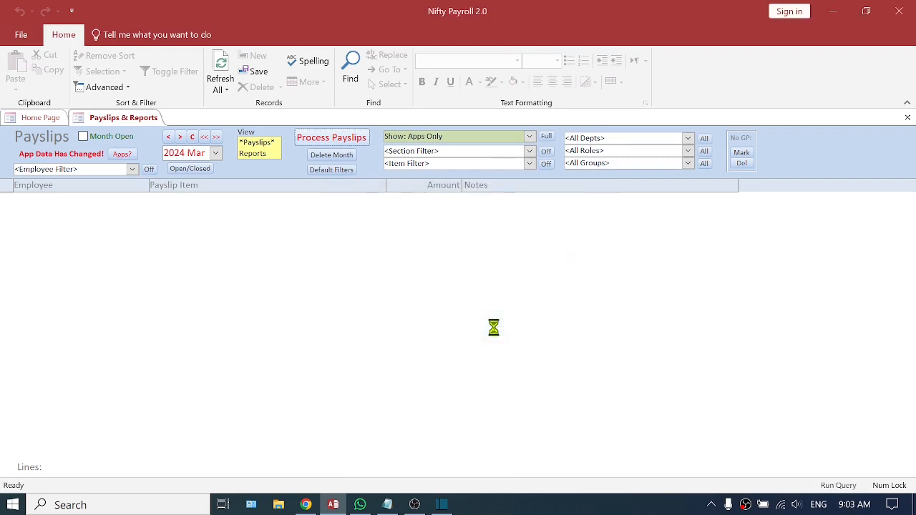
click(505, 311)
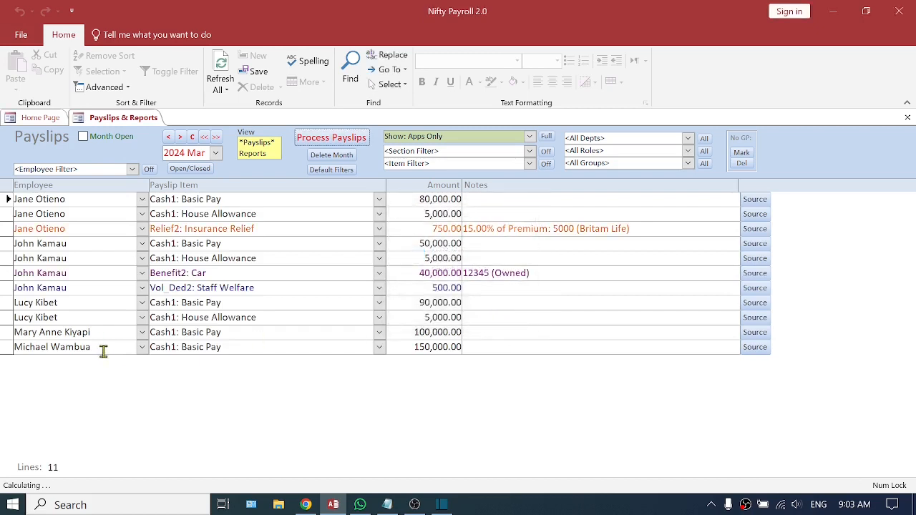
drag(96, 334, 4, 332)
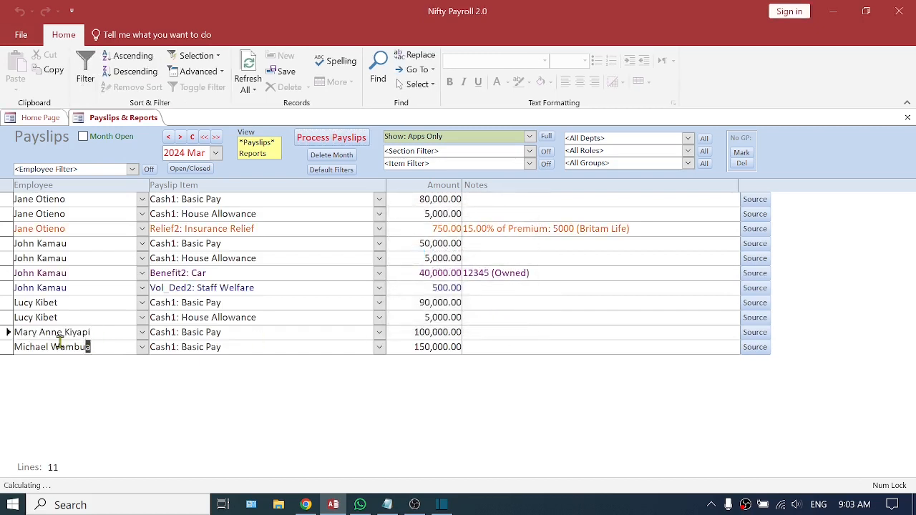
click(88, 346)
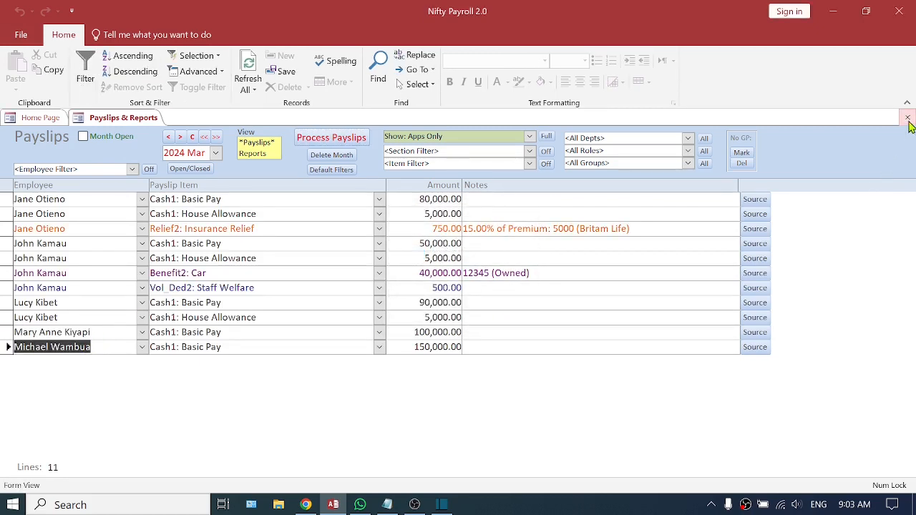